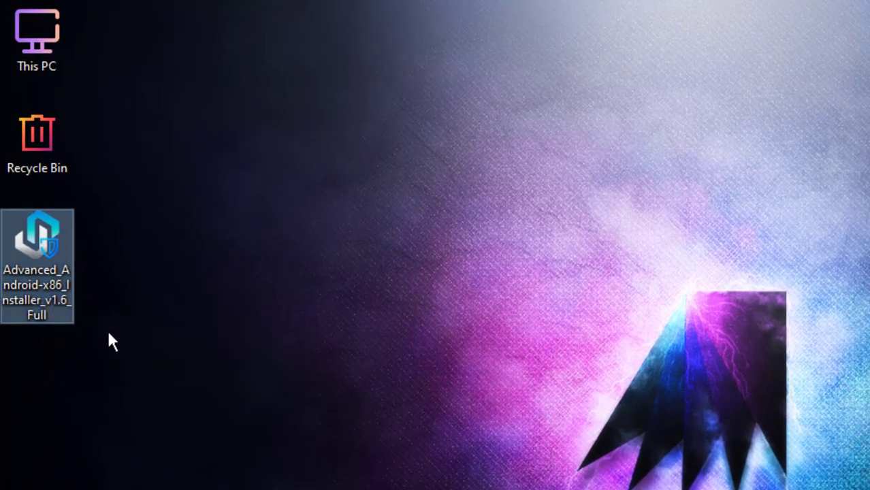
Launch Advanced_Android-x86_Installer from the desktop and get past its Welcome page.
mouse_move(60, 283)
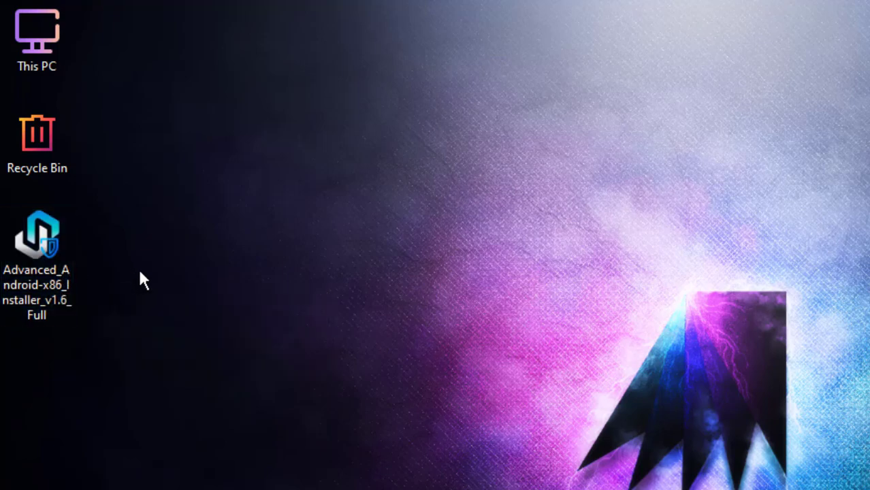
double_click(47, 244)
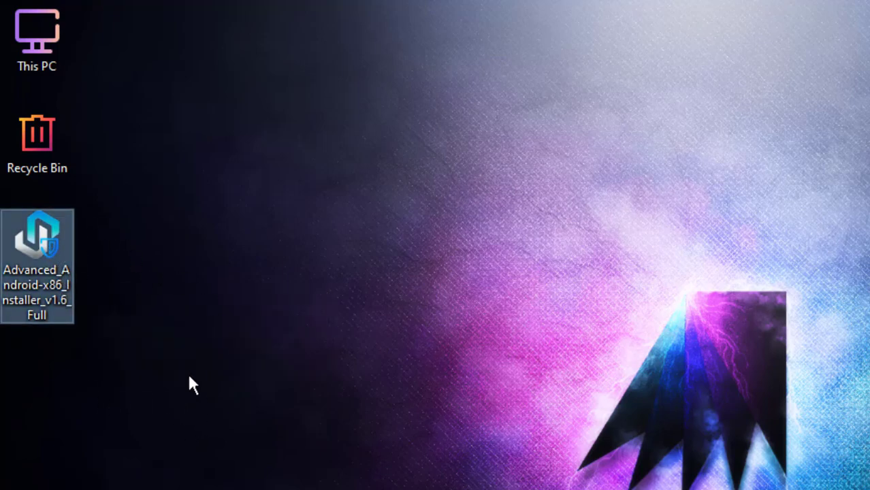
double_click(42, 243)
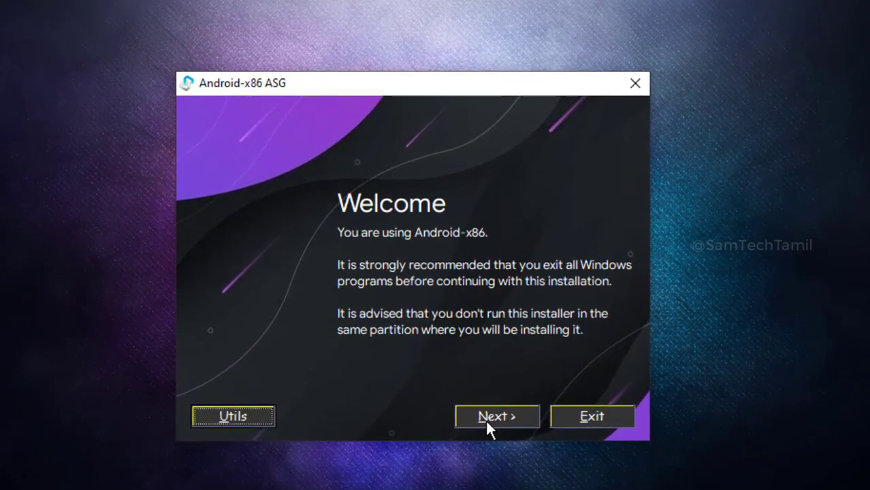
left_click(500, 419)
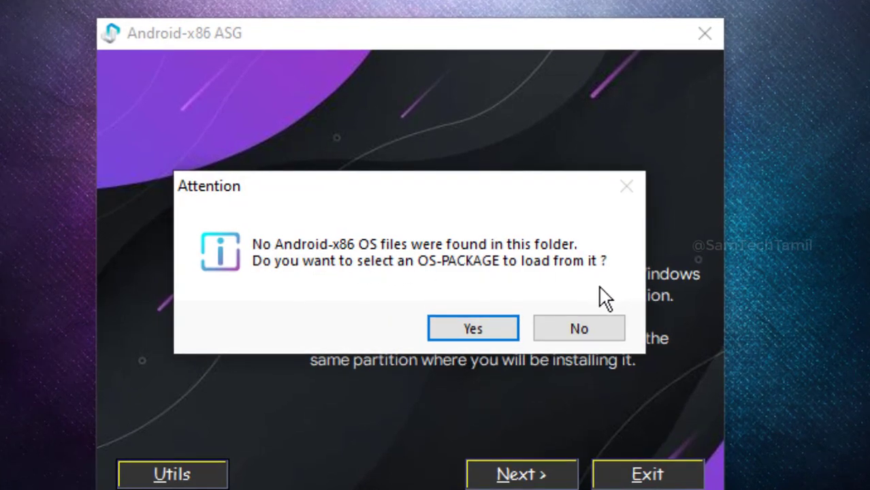
Load the Bliss-v11.13 ISO from S:\OperatingSystem\Android as the OS package.
left_click(479, 331)
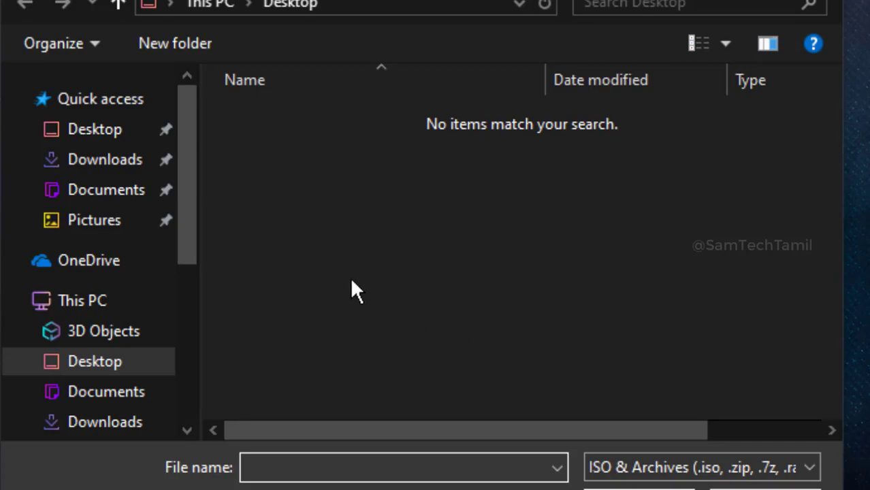
scroll(89, 378, "down", 4)
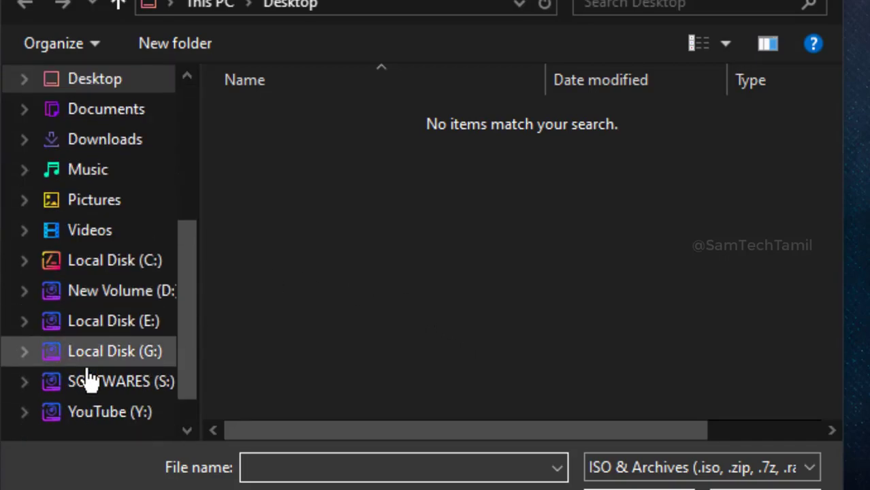
left_click(119, 325)
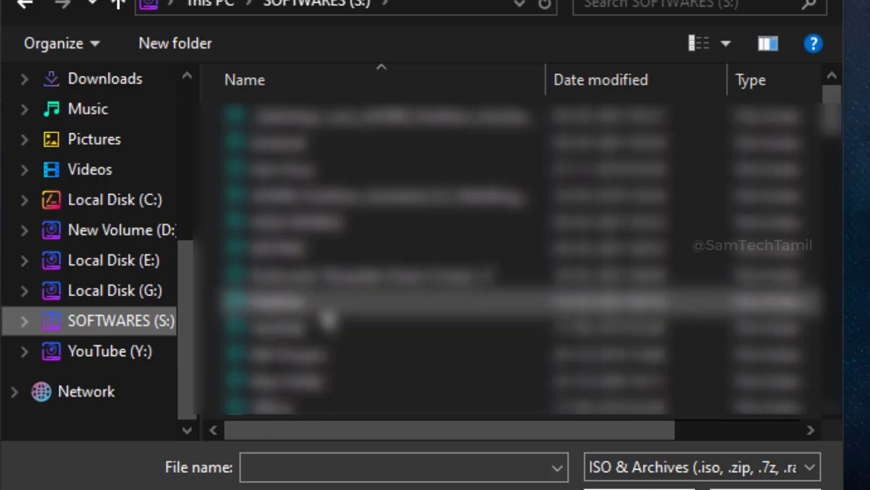
scroll(327, 320, "down", 3)
double_click(303, 220)
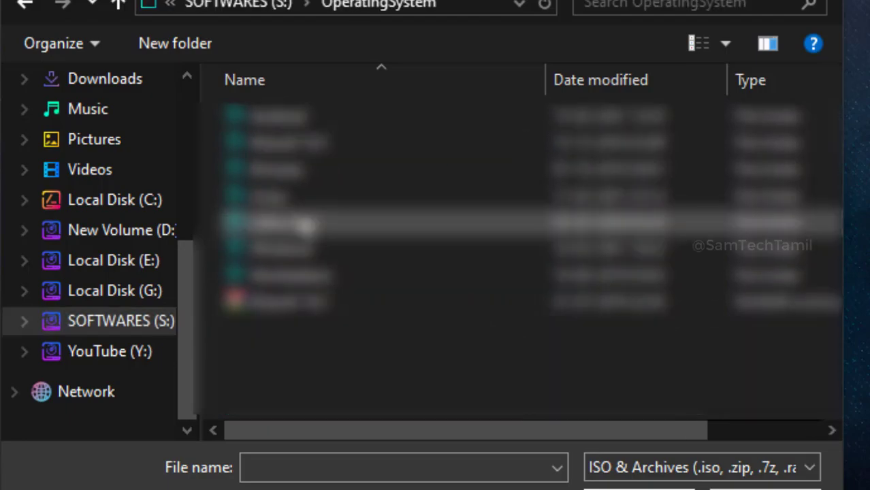
double_click(292, 117)
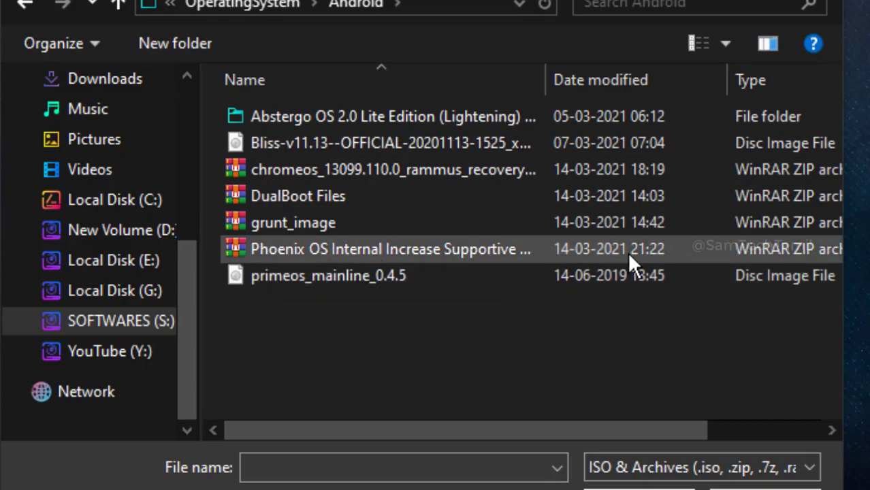
left_click(469, 139)
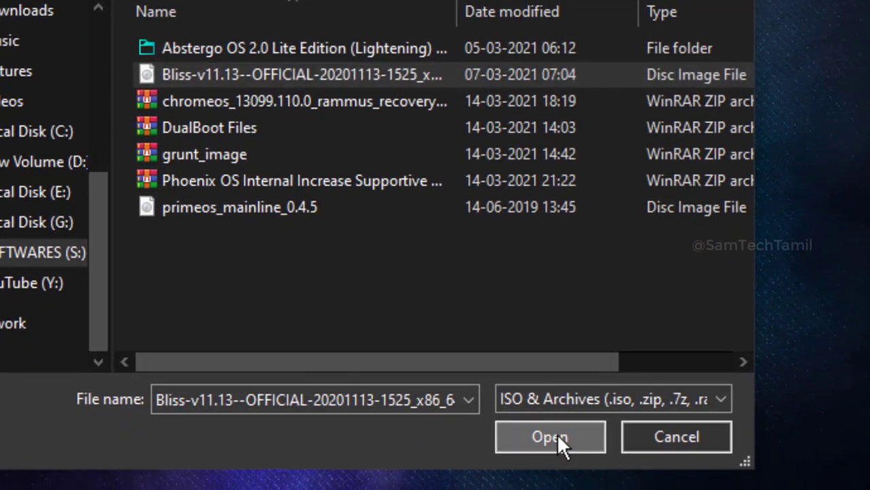
left_click(556, 433)
key("Return")
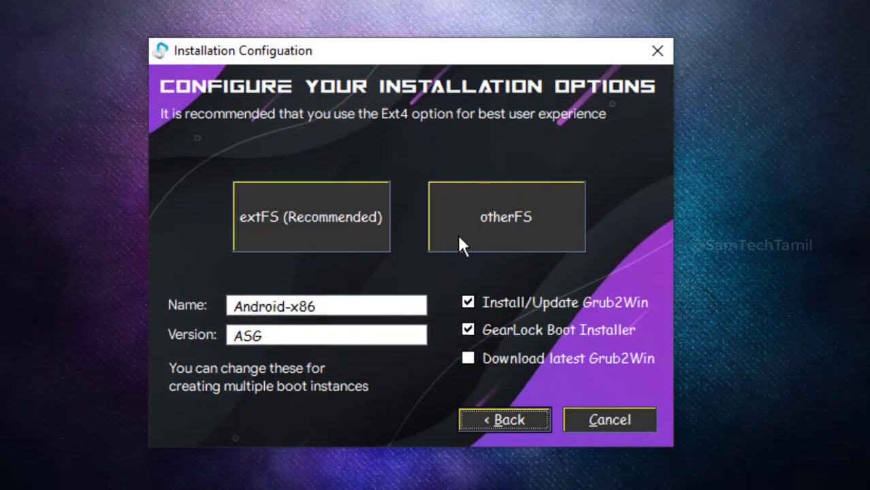
Rename the boot entry from Android-x86 to 'Bliss OS'.
left_click_drag(343, 307, 230, 306)
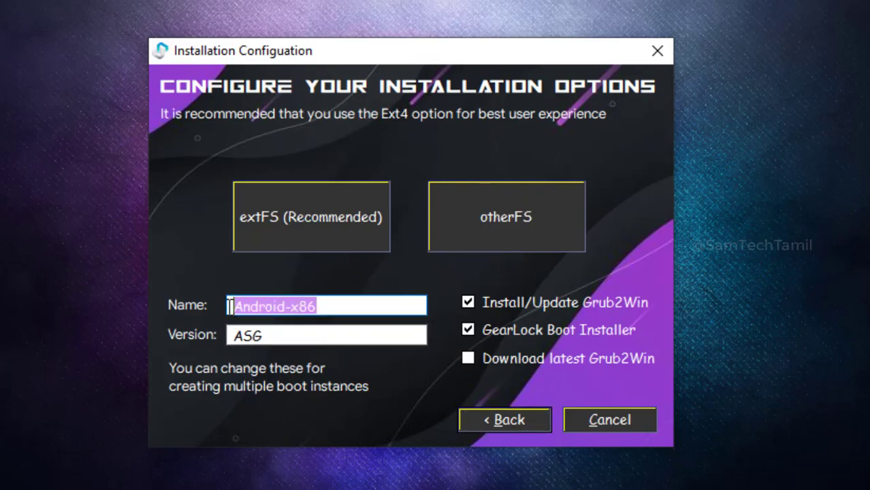
type("Bis")
key("BackSpace")
key("BackSpace")
type("illes")
key("BackSpace")
key("BackSpace")
key("BackSpace")
key("BackSpace")
key("BackSpace")
key("BackSpace")
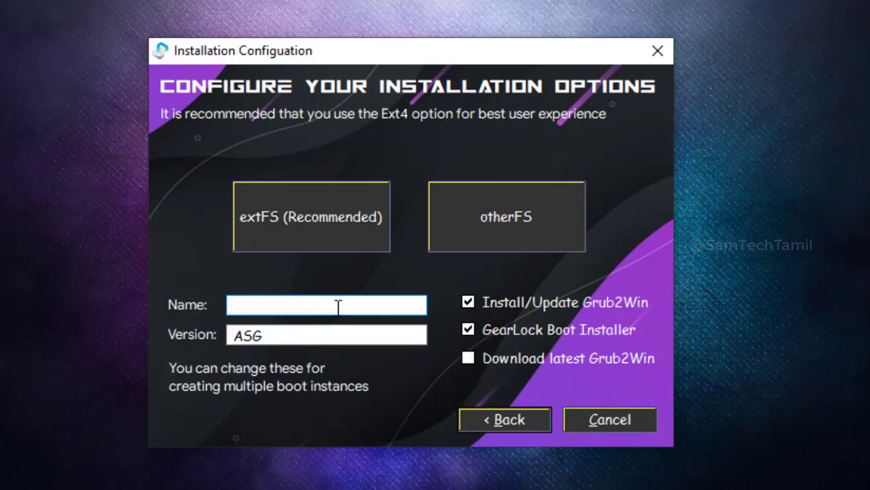
type("N")
key("BackSpace")
type("Bliss OS")
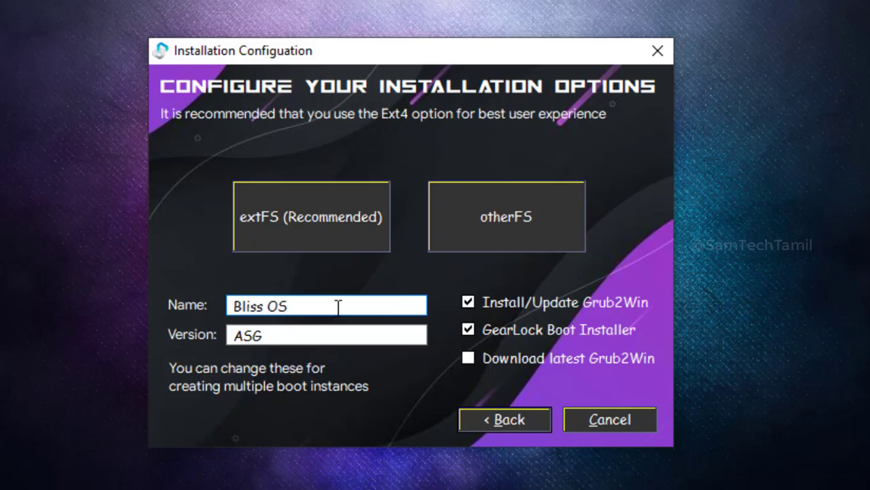
Set the version to 0.7, keep GearLock Boot Installer enabled, and choose otherFS.
left_click_drag(284, 333, 235, 334)
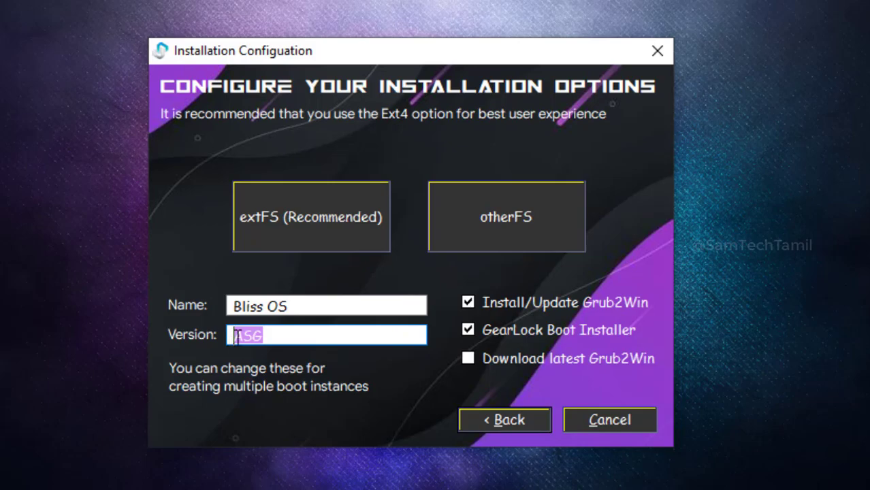
type("0.7")
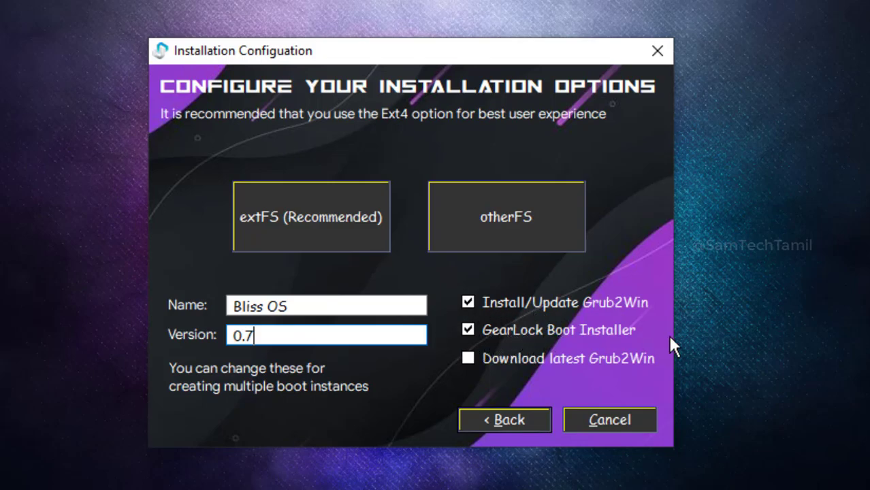
left_click(472, 332)
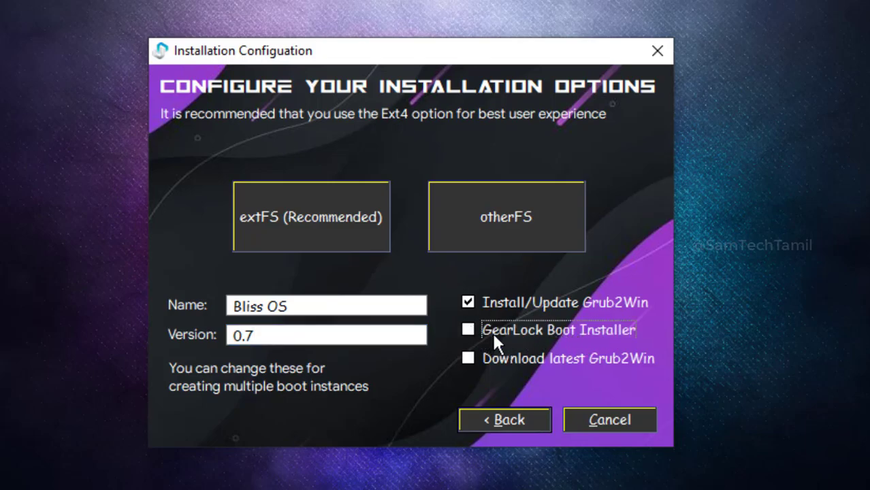
left_click(467, 330)
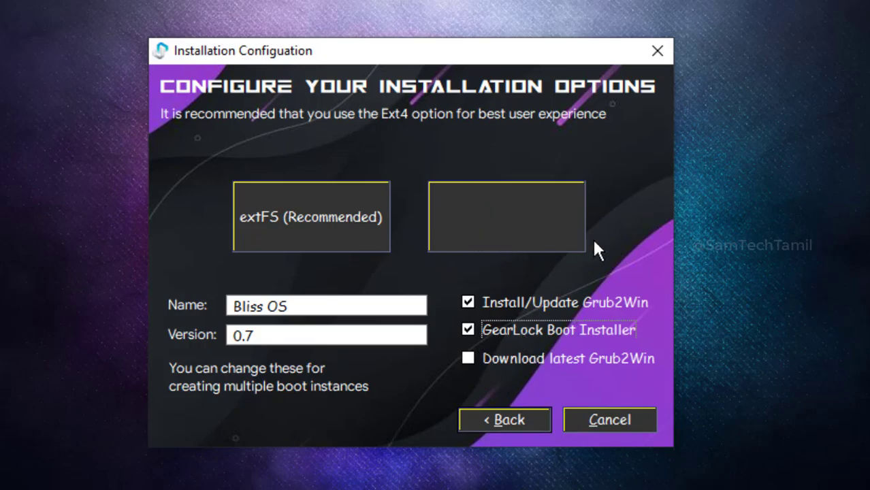
left_click(520, 228)
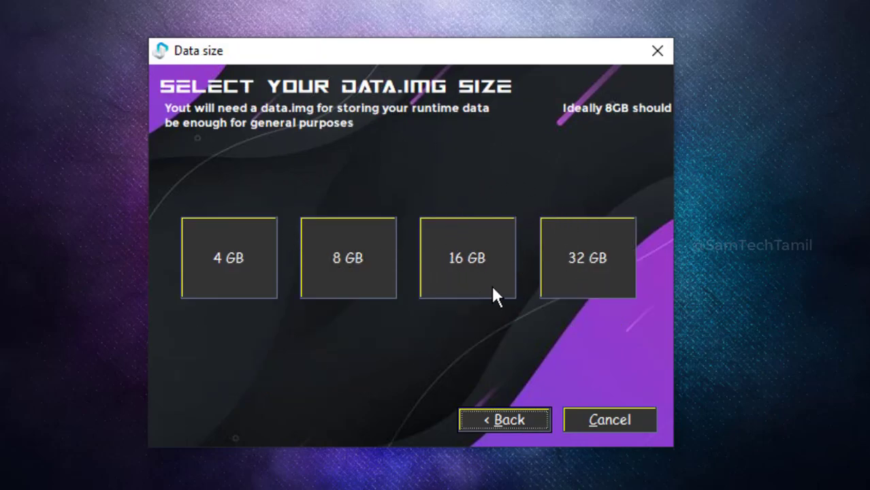
Make the data image 16 GB and target New Volume (D:) as the installation partition.
left_click(466, 287)
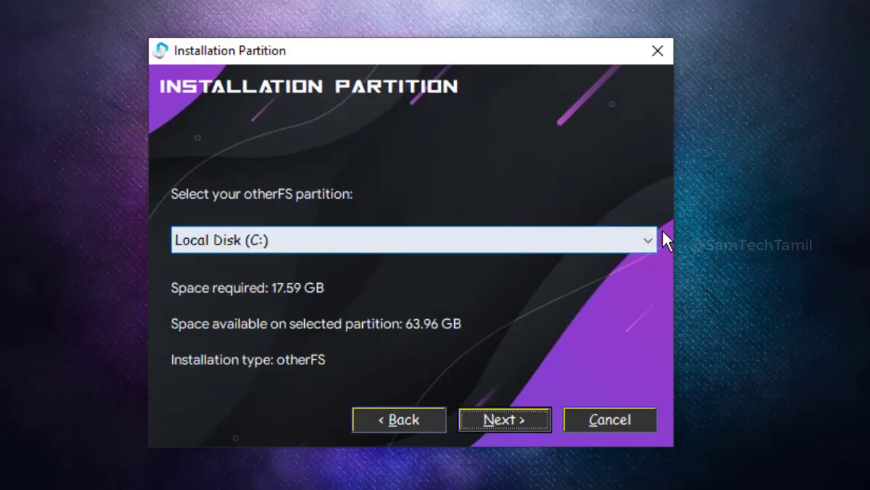
left_click(650, 244)
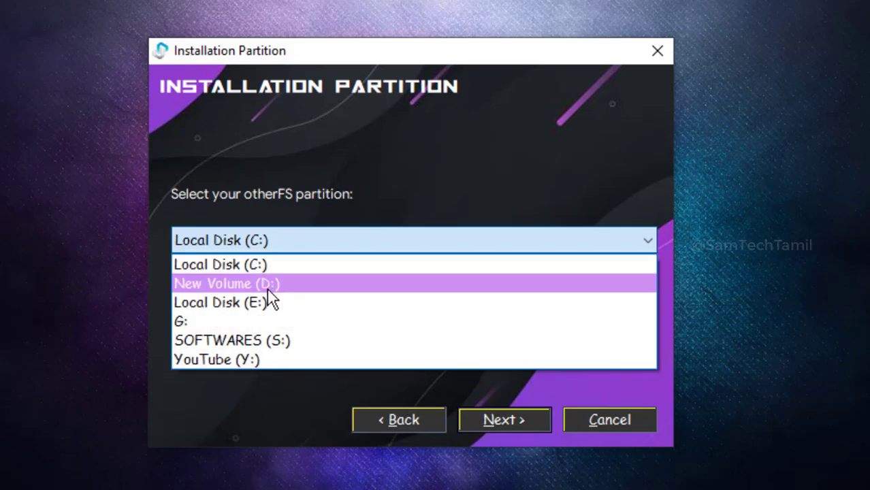
left_click(253, 393)
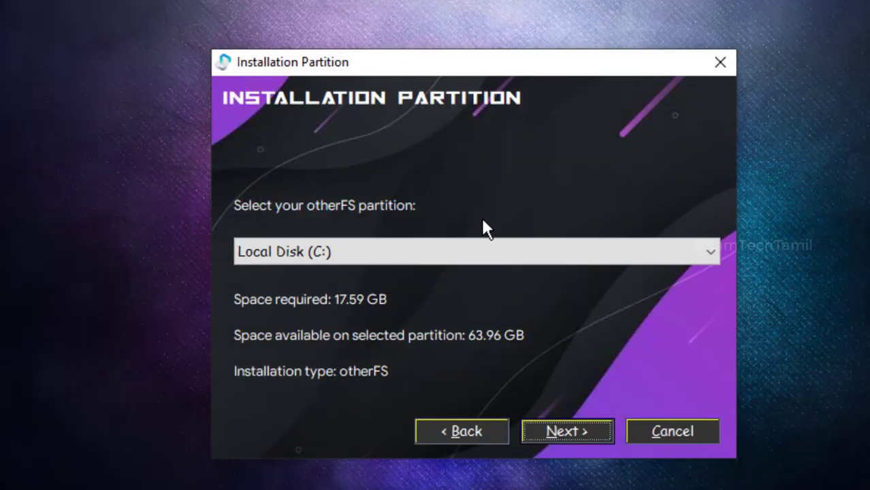
left_click(476, 255)
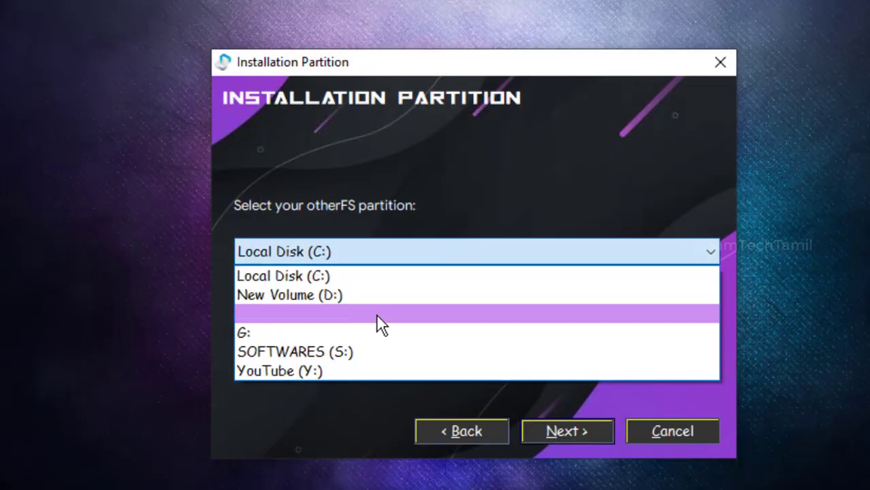
left_click(346, 300)
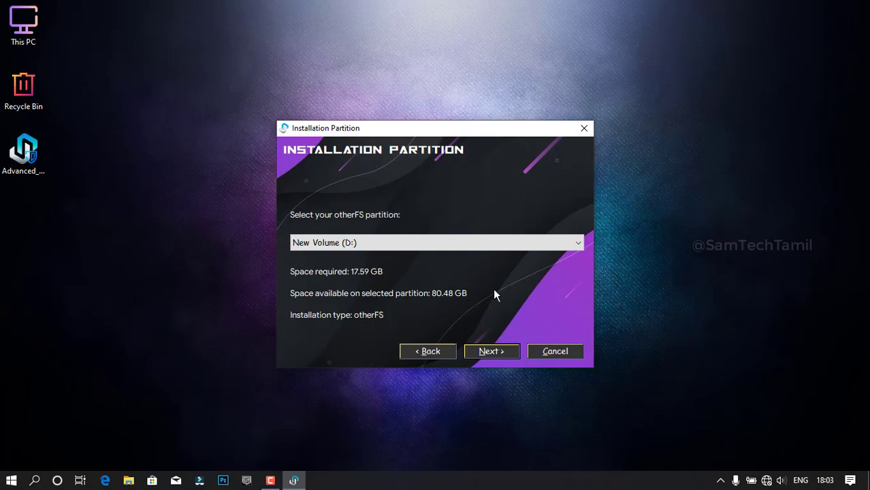
Cancel the installer and confirm aborting the setup.
left_click(557, 352)
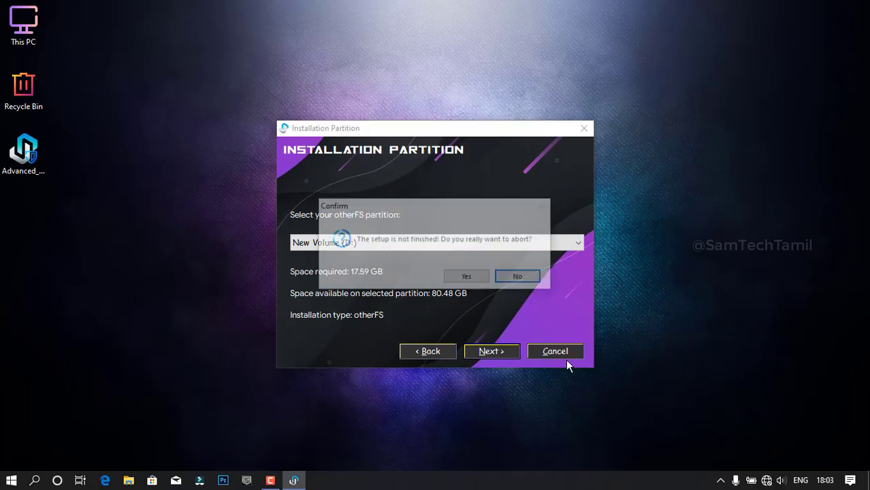
left_click(476, 275)
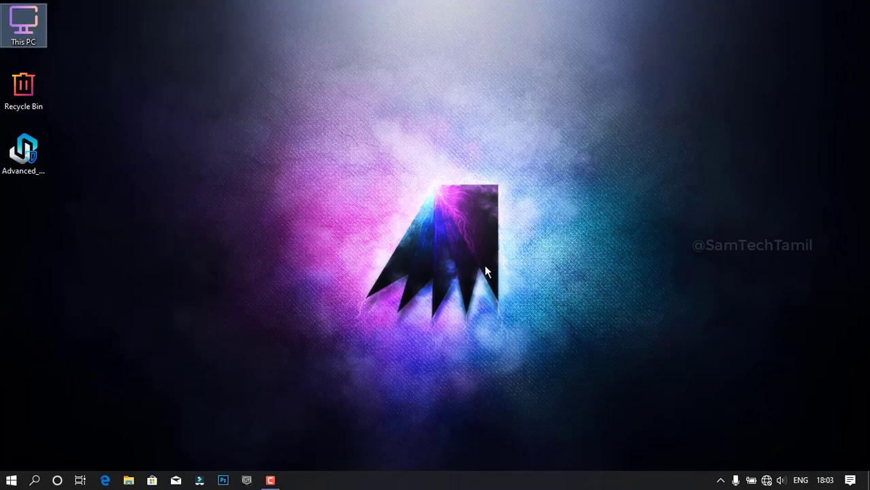
left_click(270, 481)
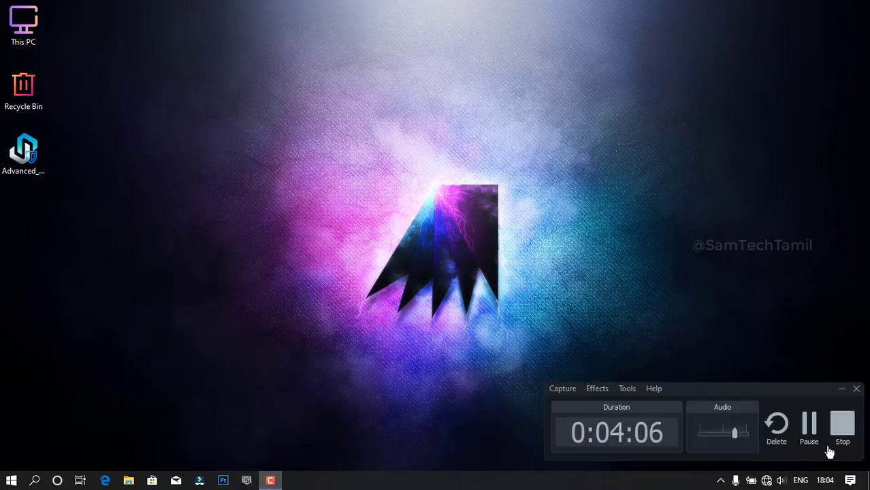